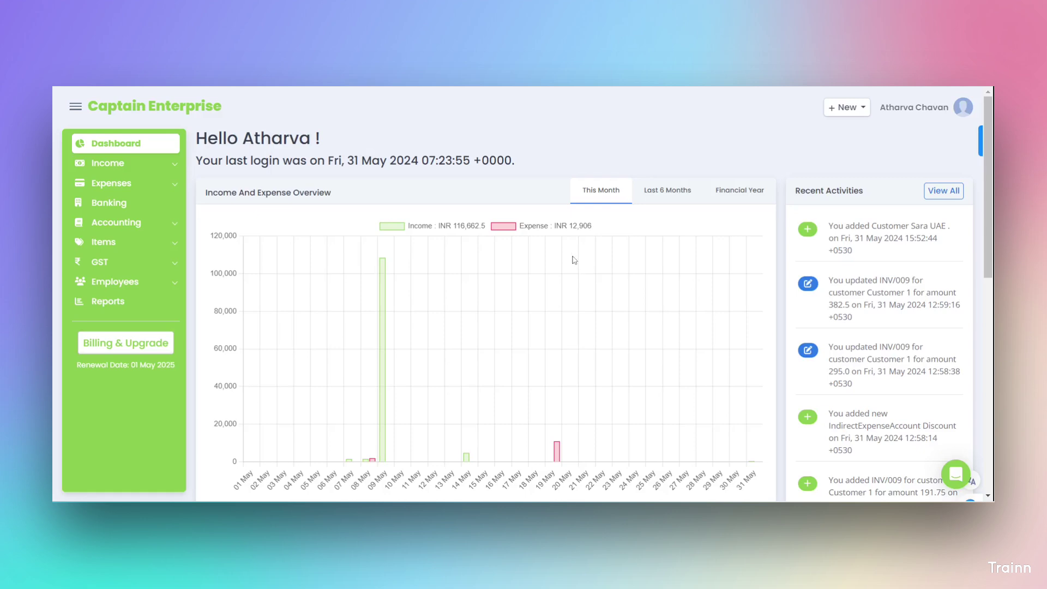
{"action": "scroll", "coordinate": [574, 261], "scroll_direction": "down", "scroll_amount": 7}
{"action": "scroll", "coordinate": [476, 239], "scroll_direction": "up", "scroll_amount": 7}
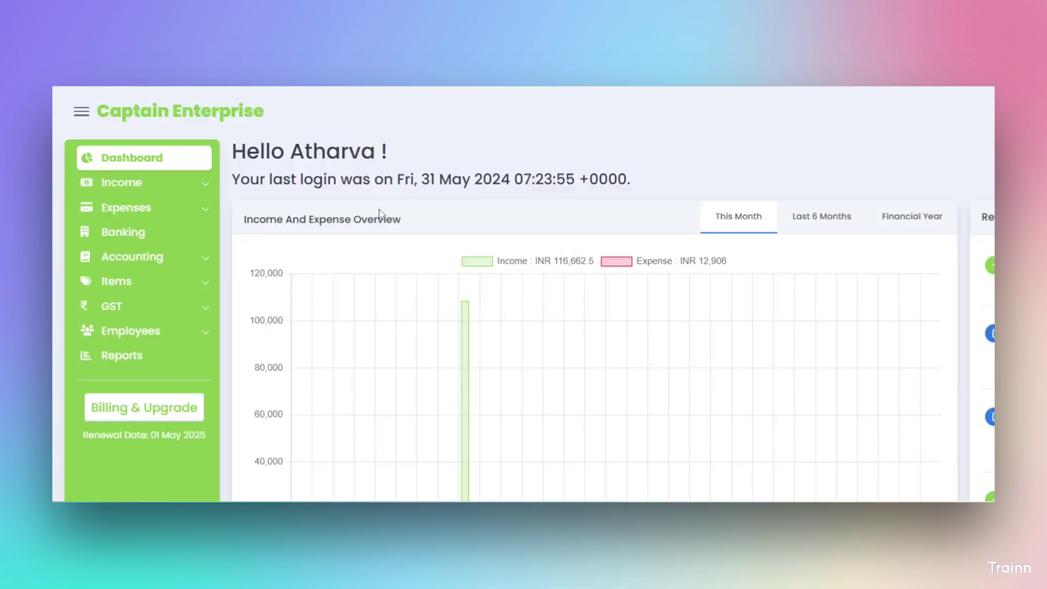
Go to the customer list under Income and start a new customer record
{"action": "left_click", "coordinate": [195, 191]}
{"action": "left_click", "coordinate": [143, 205]}
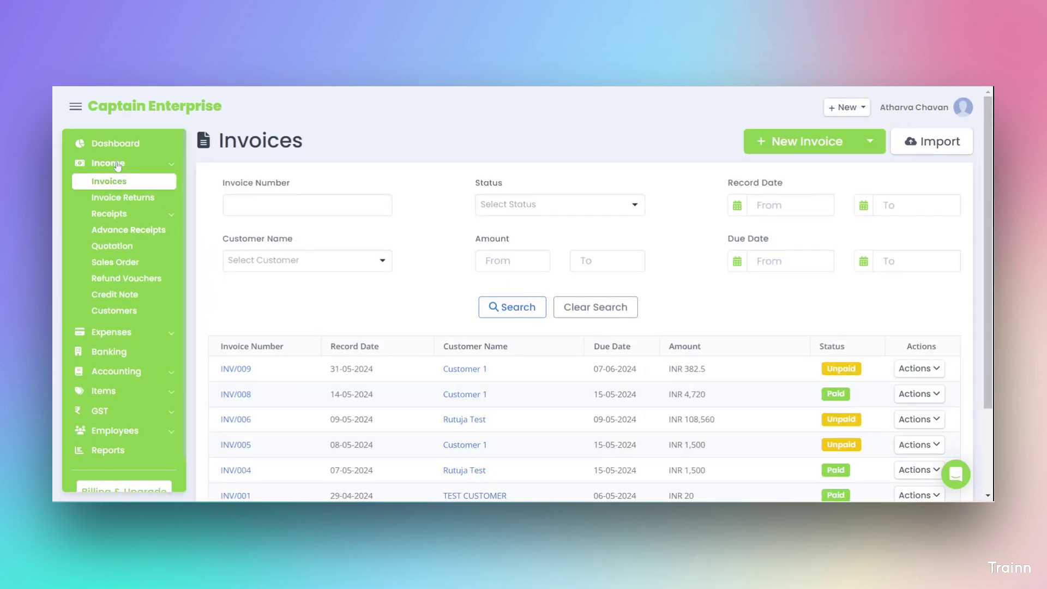
{"action": "left_click", "coordinate": [110, 313]}
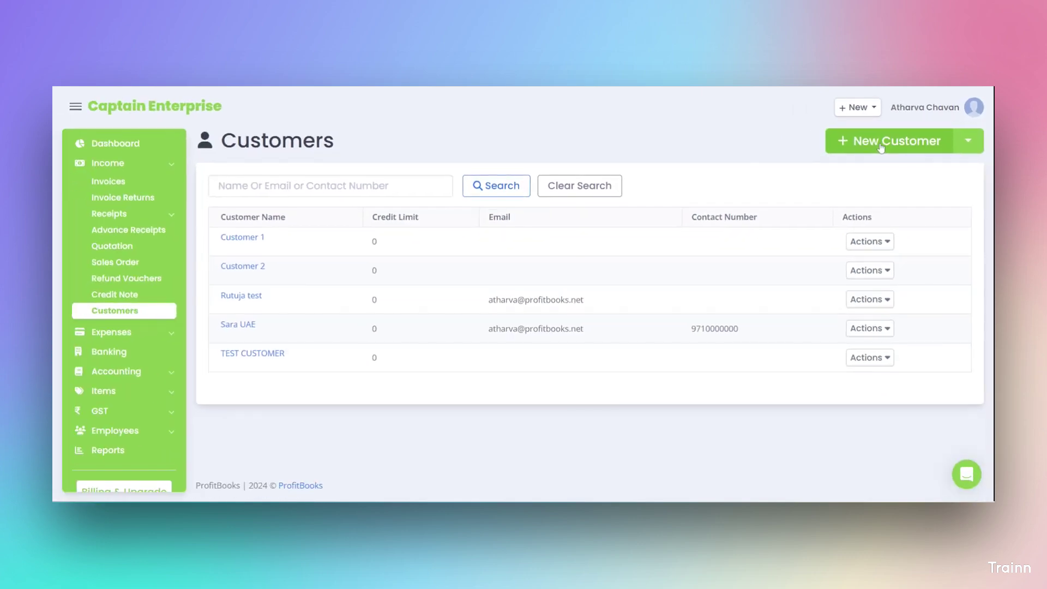
{"action": "left_click", "coordinate": [880, 143]}
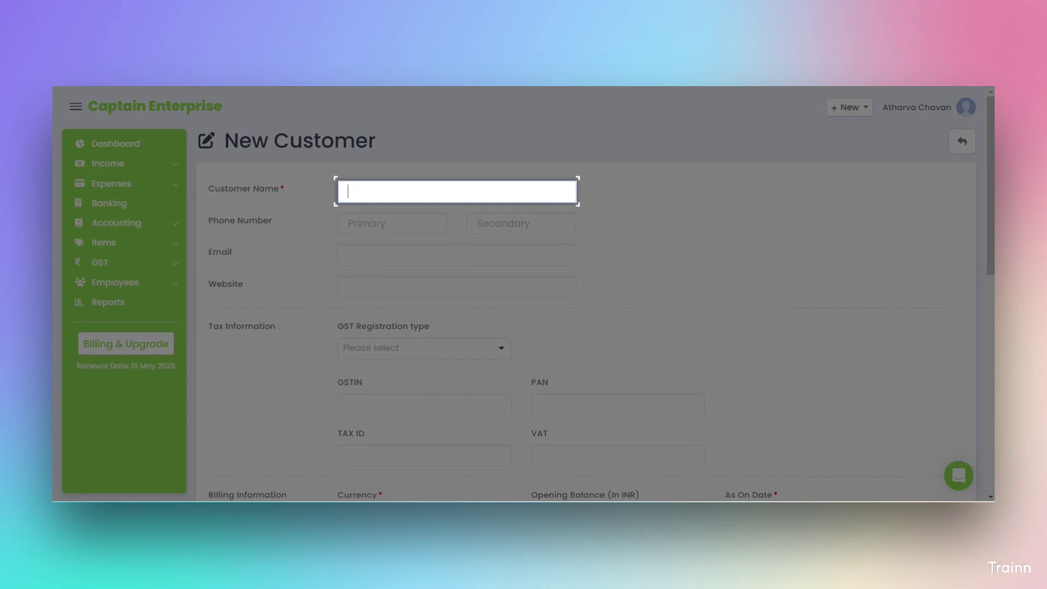
Enter the customer's name in the new customer record
{"action": "type", "text": "ron"}
{"action": "key", "text": "BackSpace"}
{"action": "key", "text": "BackSpace"}
{"action": "key", "text": "BackSpace"}
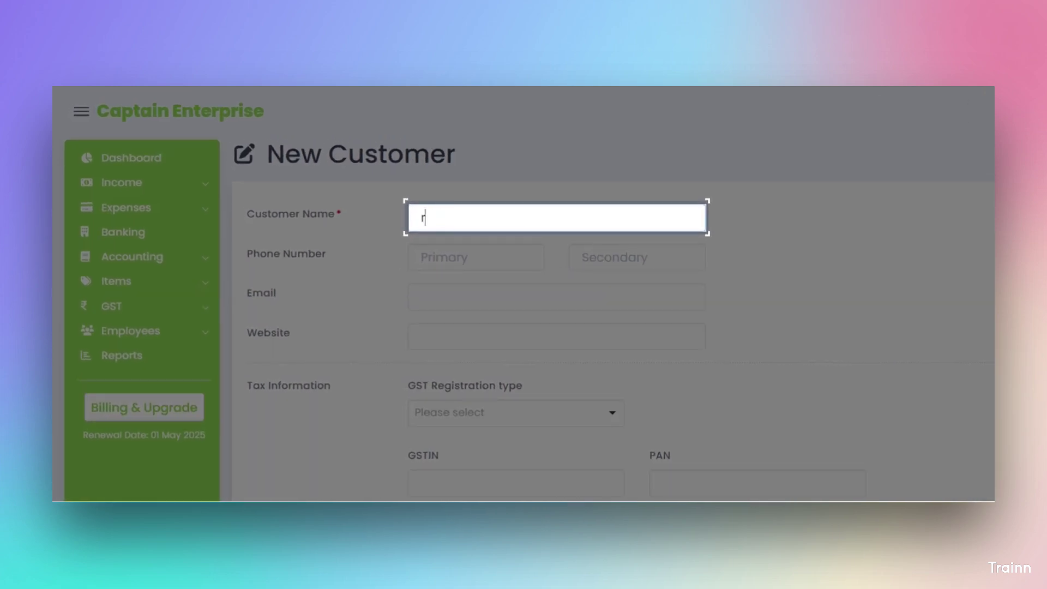
{"action": "type", "text": "Ron USA"}
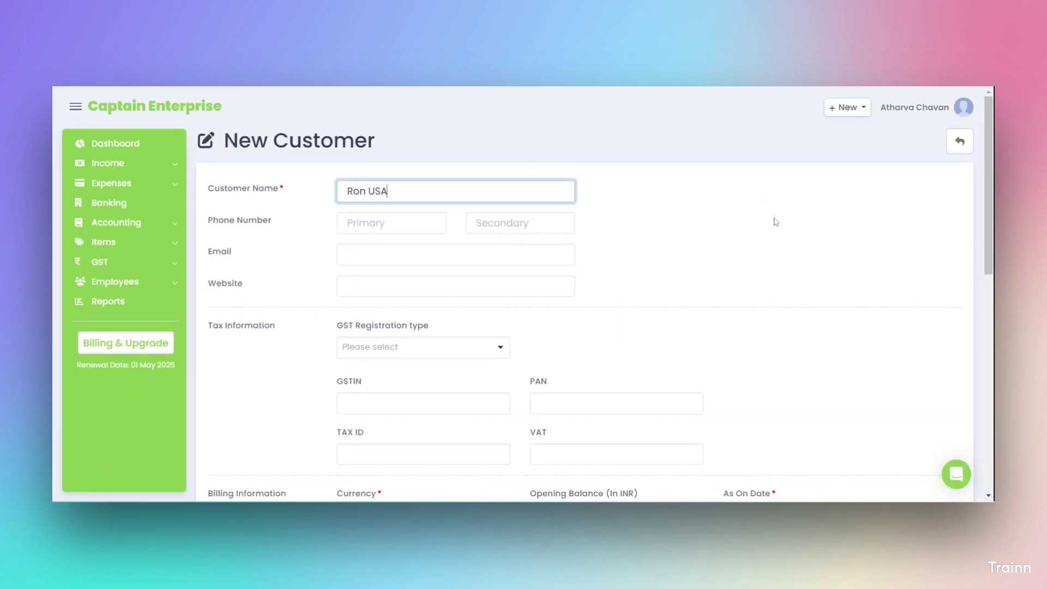
Set the customer's billing currency to USD
{"action": "scroll", "coordinate": [697, 261], "scroll_direction": "down", "scroll_amount": 1}
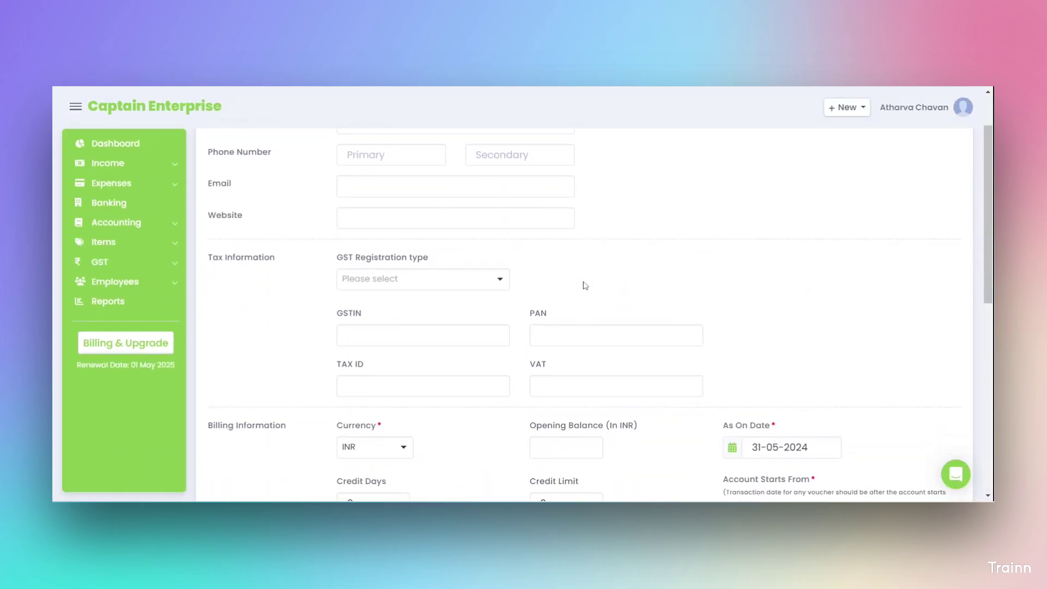
{"action": "scroll", "coordinate": [585, 285], "scroll_direction": "down", "scroll_amount": 2}
{"action": "scroll", "coordinate": [585, 284], "scroll_direction": "down", "scroll_amount": 1}
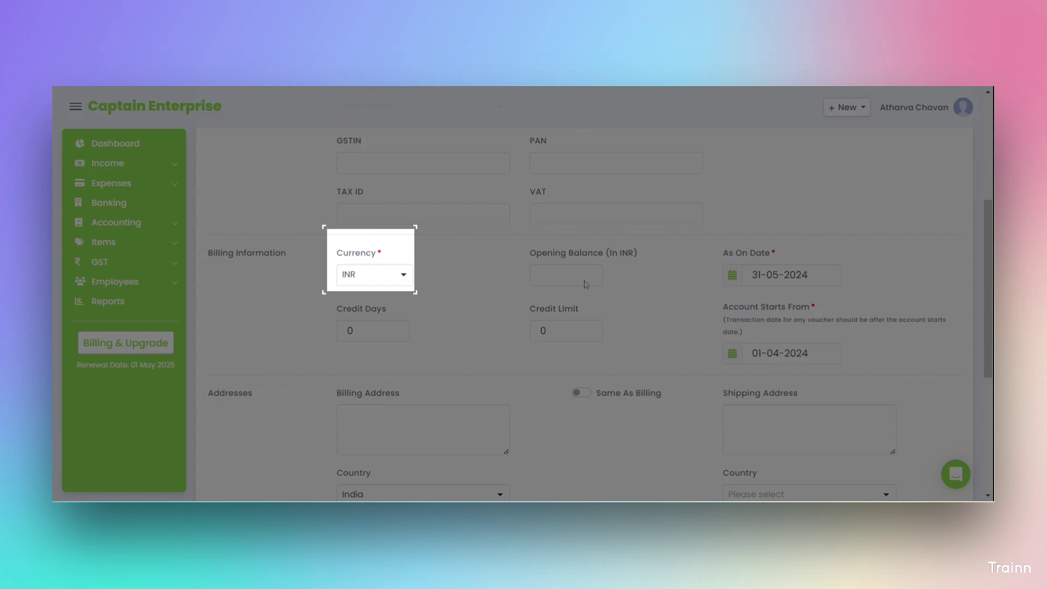
{"action": "scroll", "coordinate": [585, 284], "scroll_direction": "down", "scroll_amount": 1}
{"action": "left_click", "coordinate": [400, 257]}
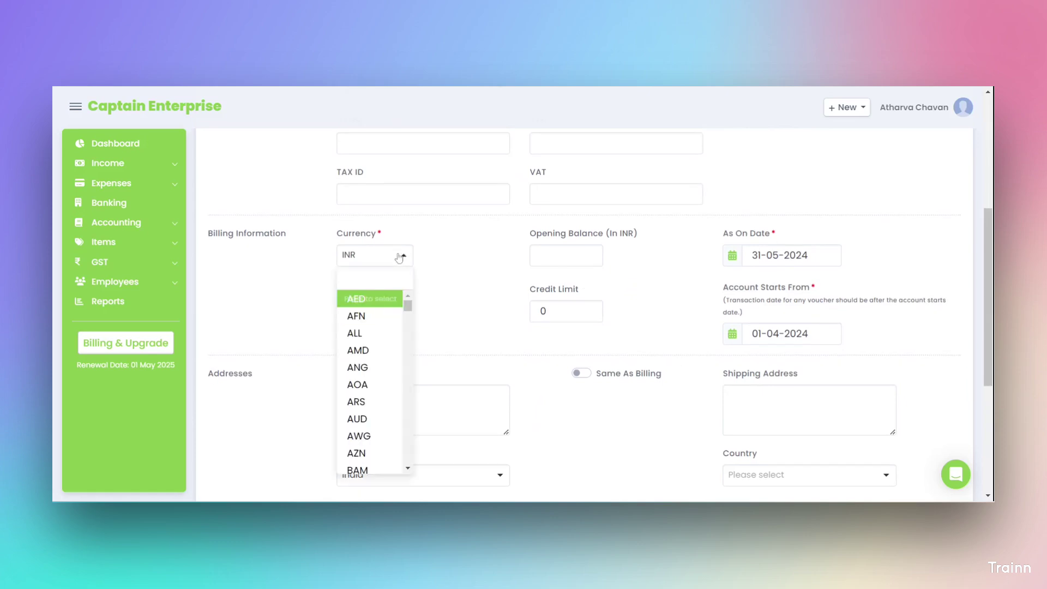
{"action": "type", "text": "usd"}
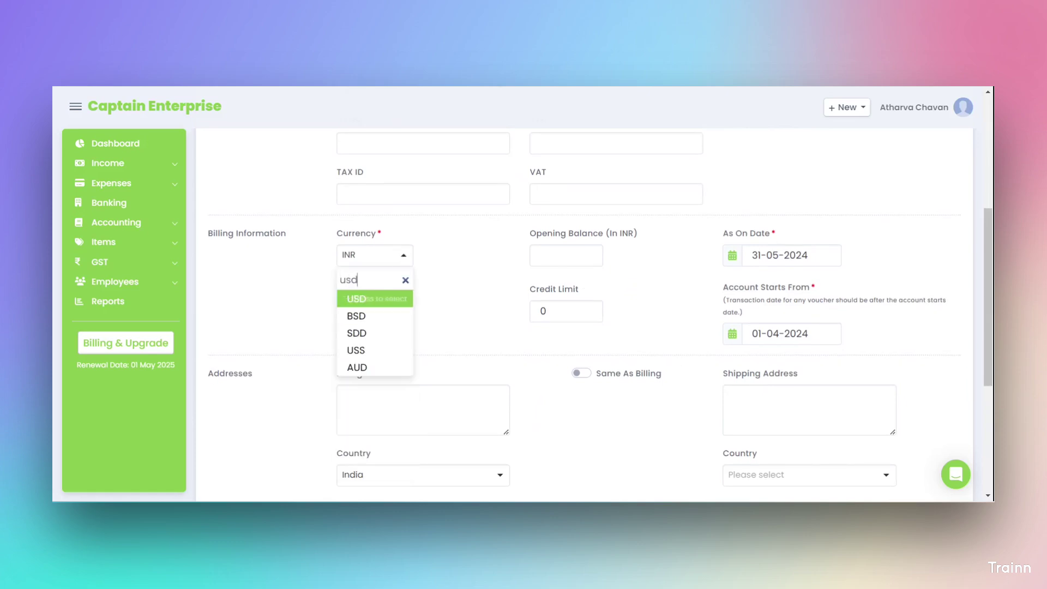
{"action": "left_click", "coordinate": [361, 300]}
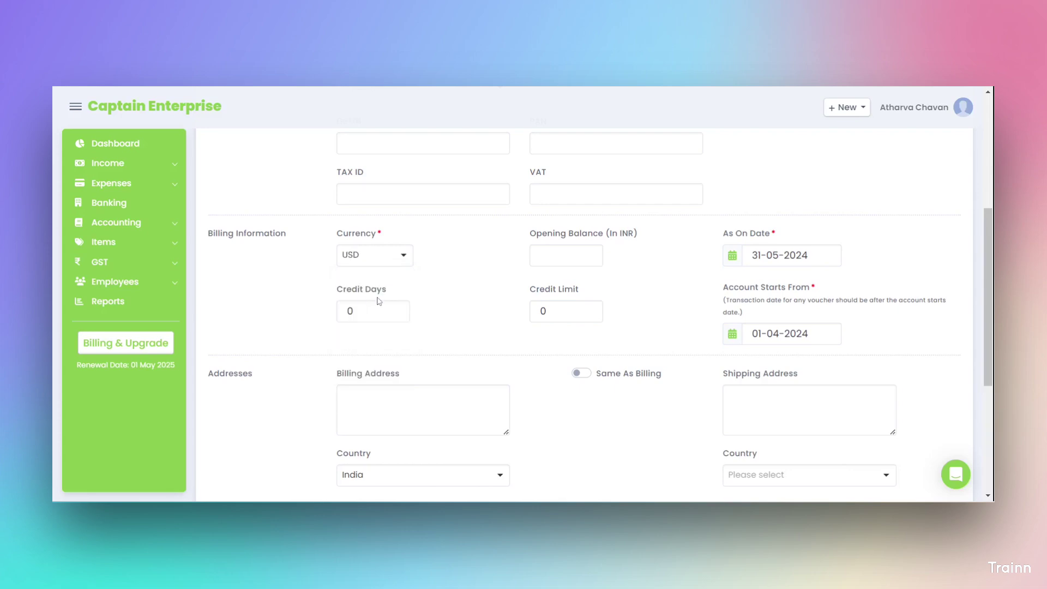
Set the billing address country to United States Of America and save the new customer
{"action": "scroll", "coordinate": [481, 301], "scroll_direction": "down", "scroll_amount": 1}
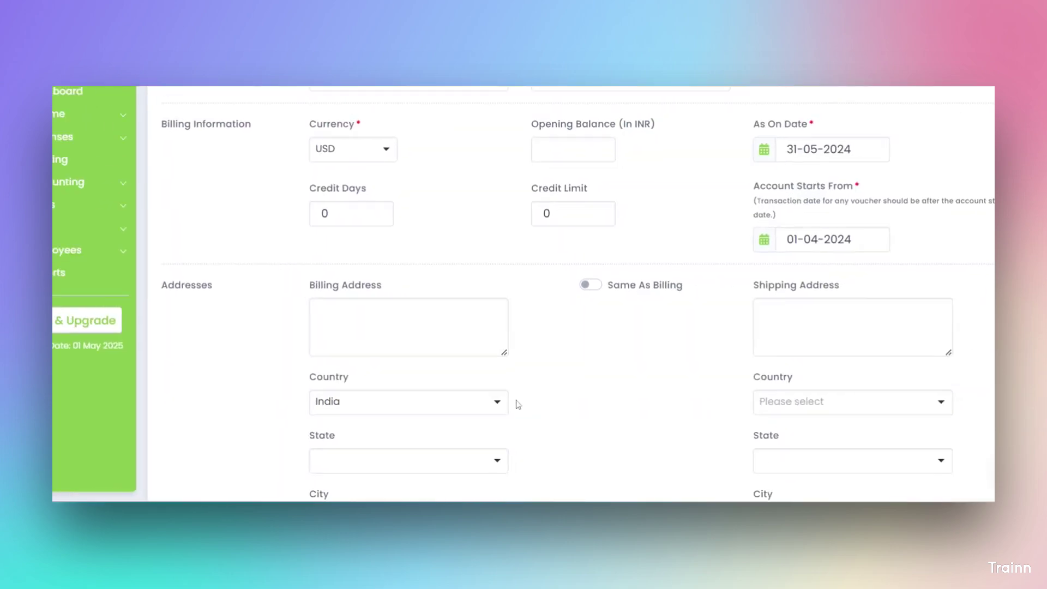
{"action": "left_click", "coordinate": [499, 393]}
{"action": "type", "text": "un"}
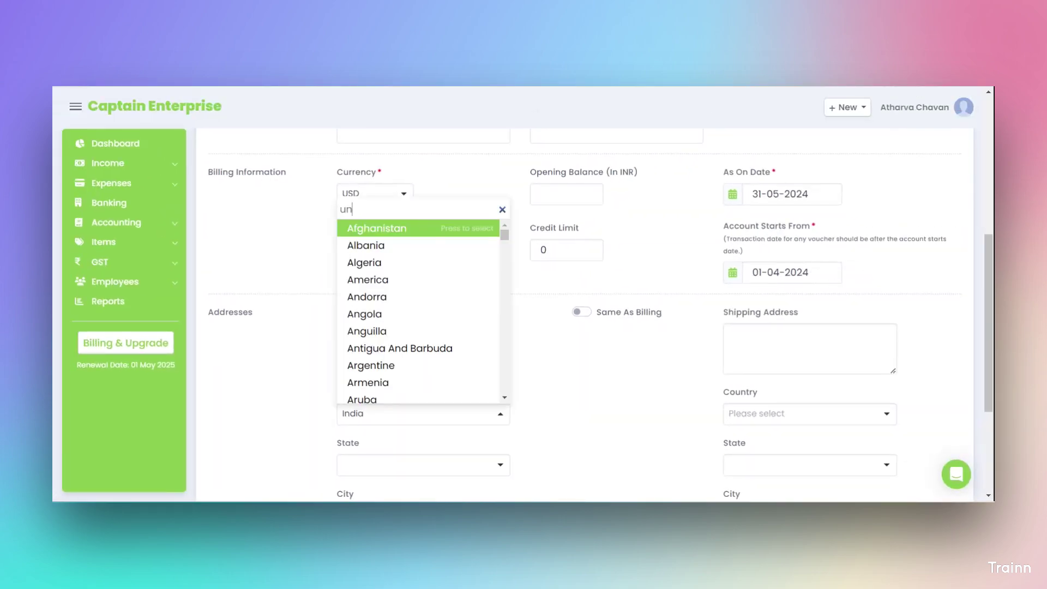
{"action": "type", "text": "ite"}
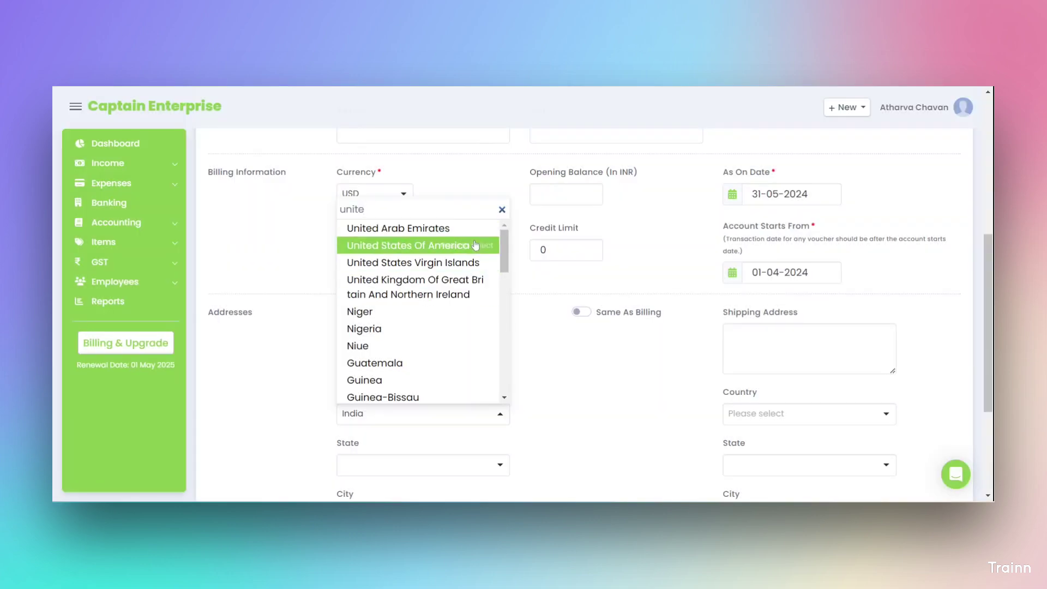
{"action": "left_click", "coordinate": [468, 246]}
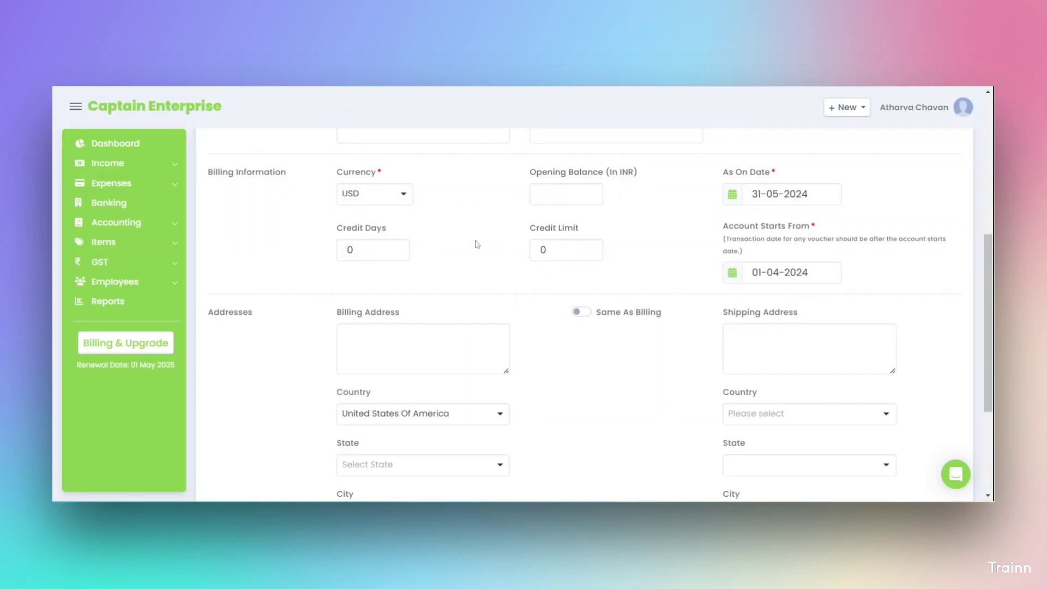
{"action": "scroll", "coordinate": [487, 261], "scroll_direction": "down", "scroll_amount": 3}
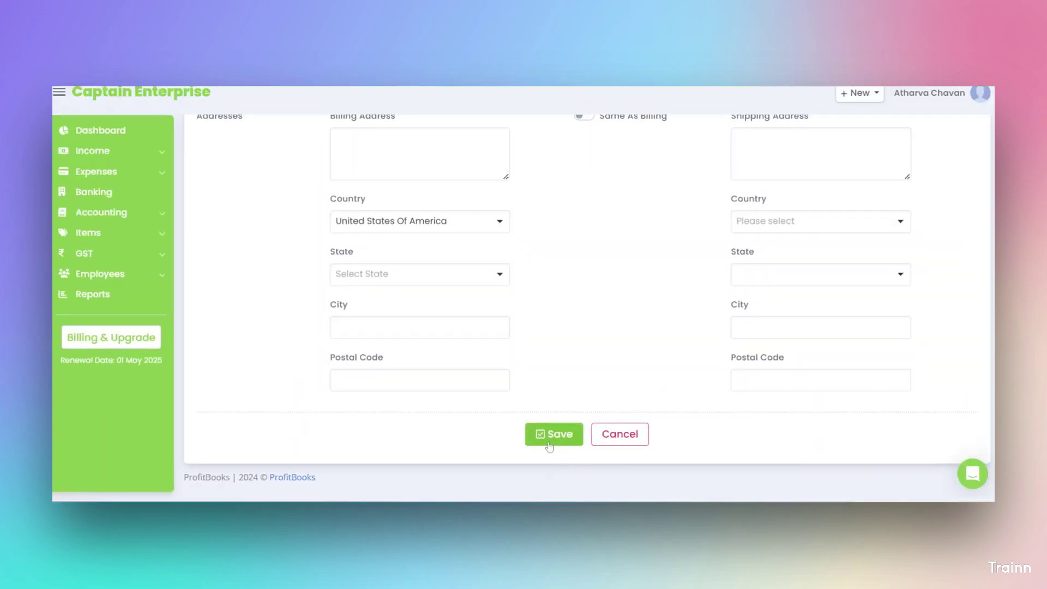
{"action": "left_click", "coordinate": [554, 430]}
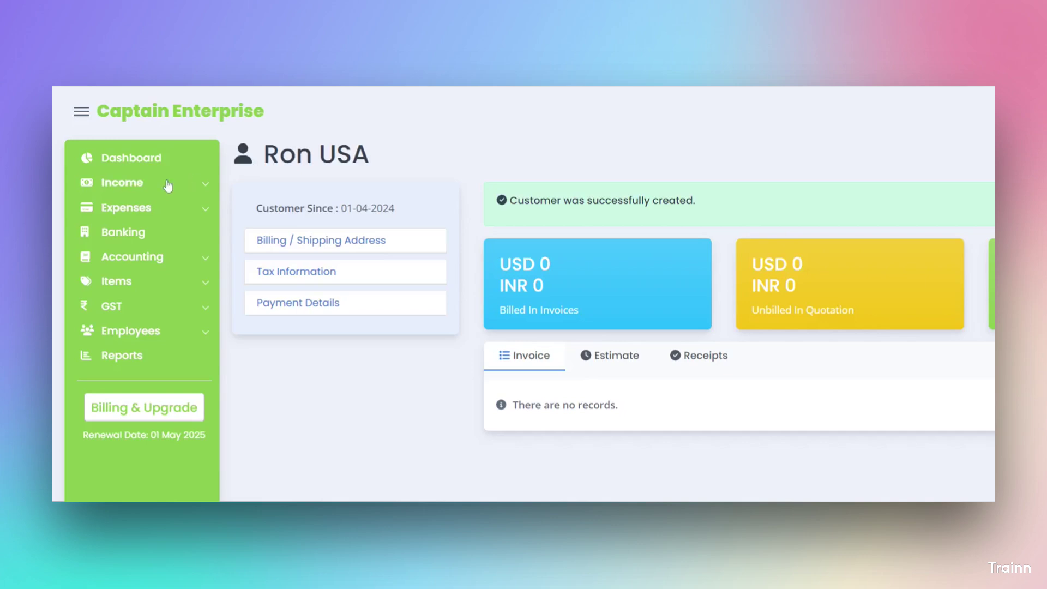
Start a new invoice under Income and select the newly created USD customer for it
{"action": "left_click", "coordinate": [168, 186]}
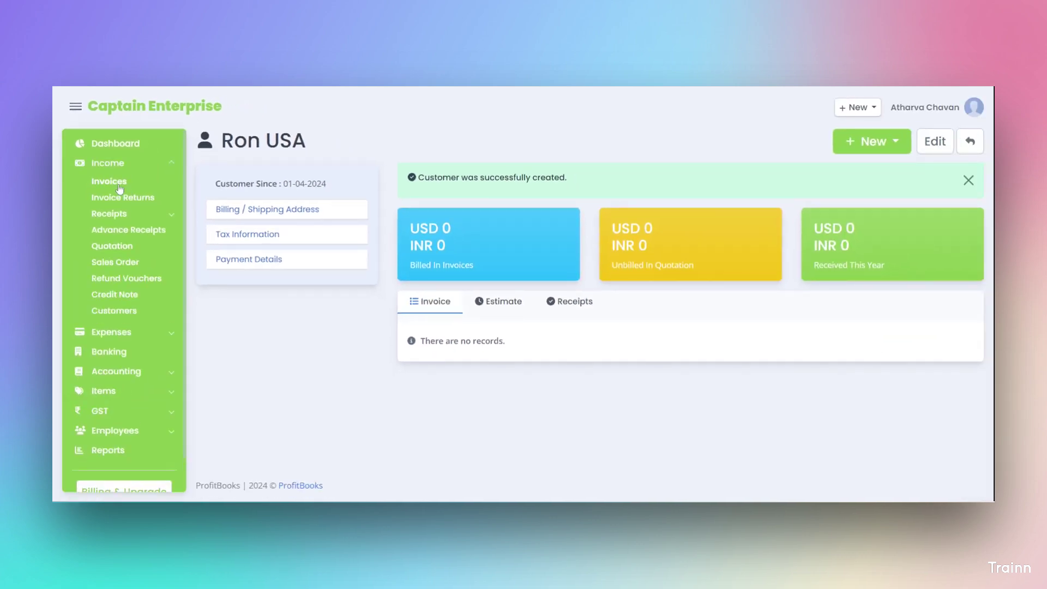
{"action": "left_click", "coordinate": [120, 186]}
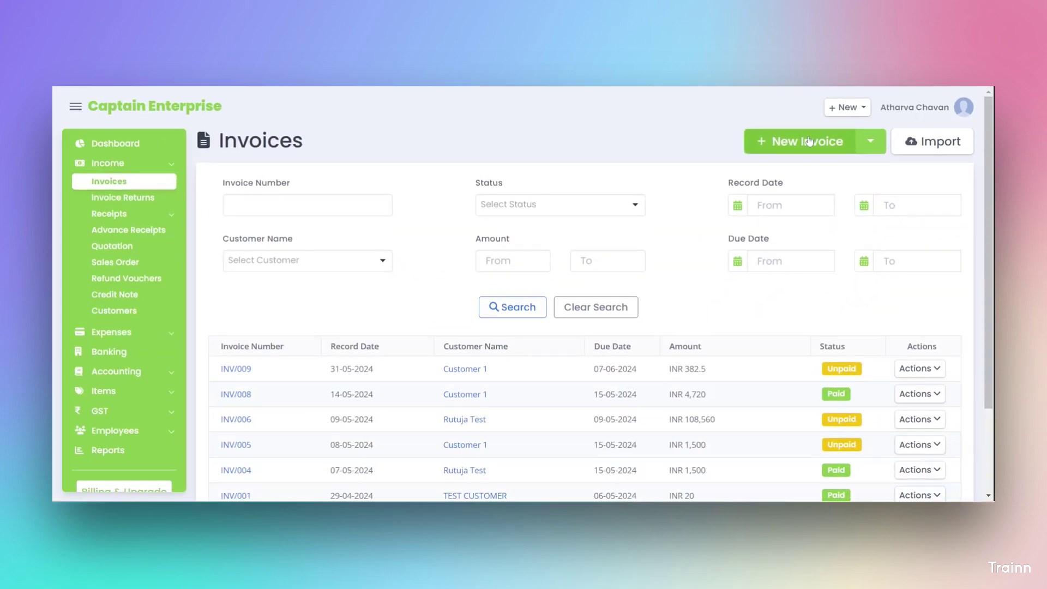
{"action": "left_click", "coordinate": [809, 141]}
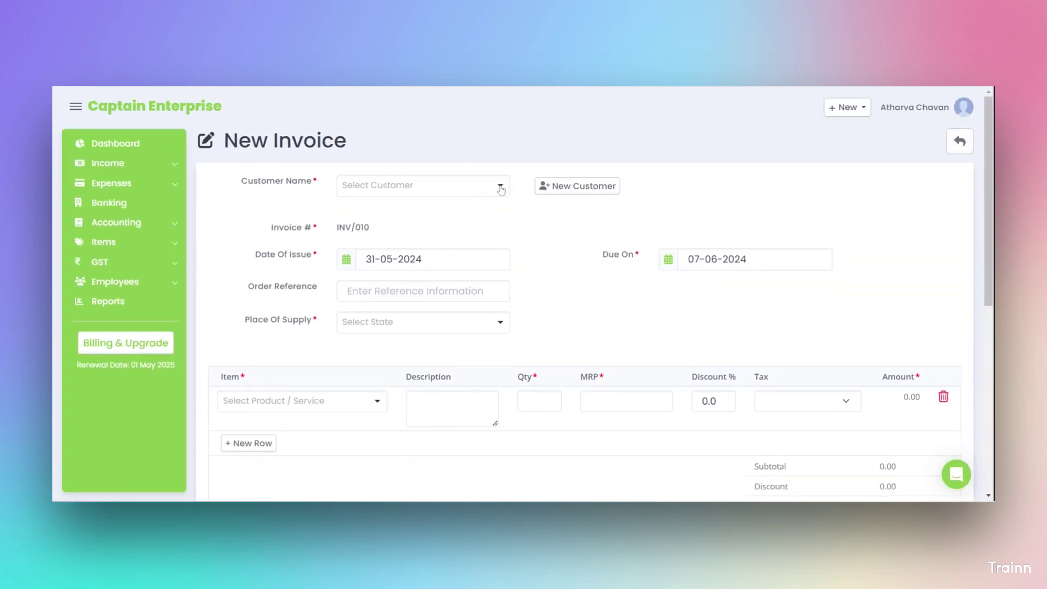
{"action": "left_click", "coordinate": [496, 210]}
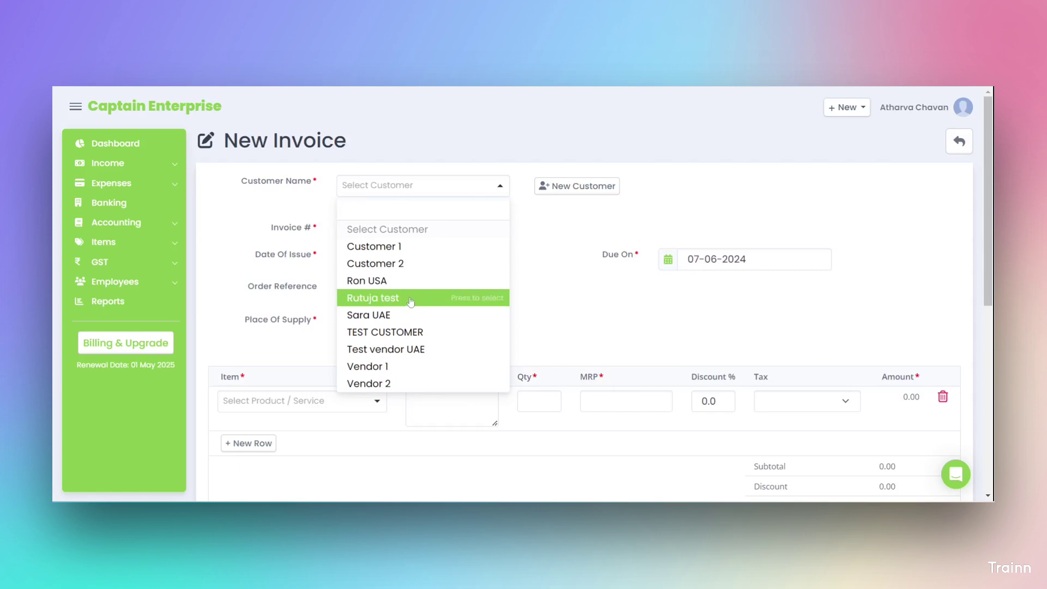
{"action": "left_click", "coordinate": [412, 280]}
Examine the Exchange Rate (INR) field below the invoice total
{"action": "scroll", "coordinate": [414, 280], "scroll_direction": "down", "scroll_amount": 5}
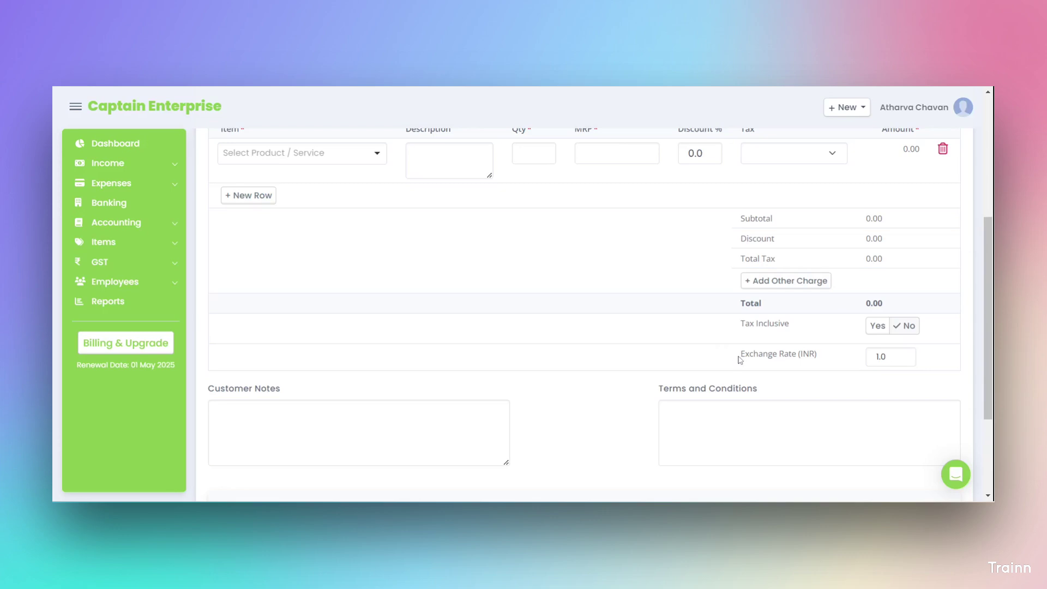
{"action": "left_click_drag", "start_coordinate": [740, 355], "coordinate": [831, 360]}
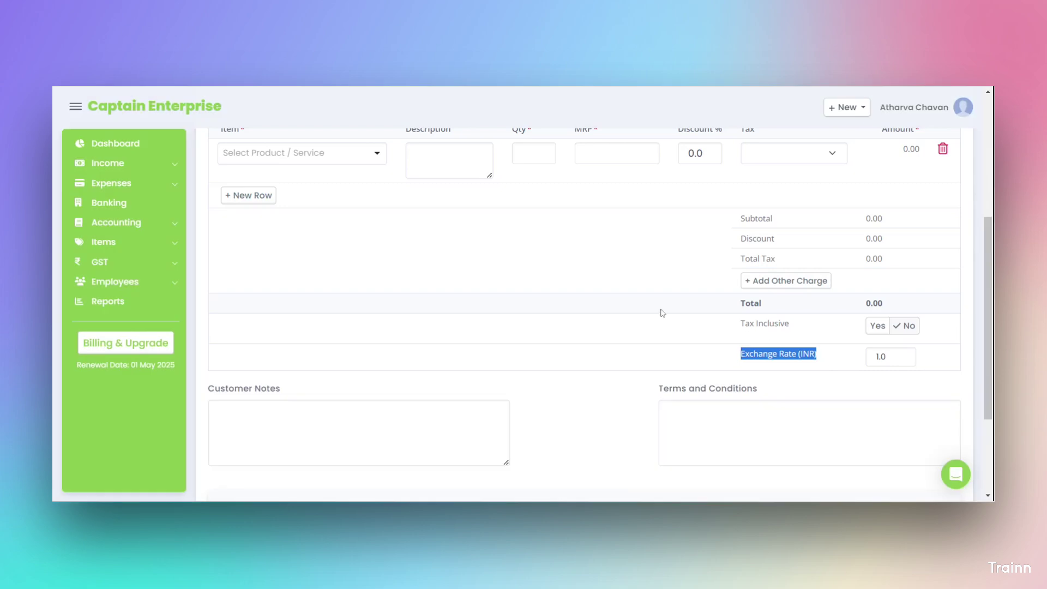
{"action": "left_click", "coordinate": [660, 312]}
{"action": "scroll", "coordinate": [663, 313], "scroll_direction": "up", "scroll_amount": 1}
{"action": "scroll", "coordinate": [662, 312], "scroll_direction": "up", "scroll_amount": 4}
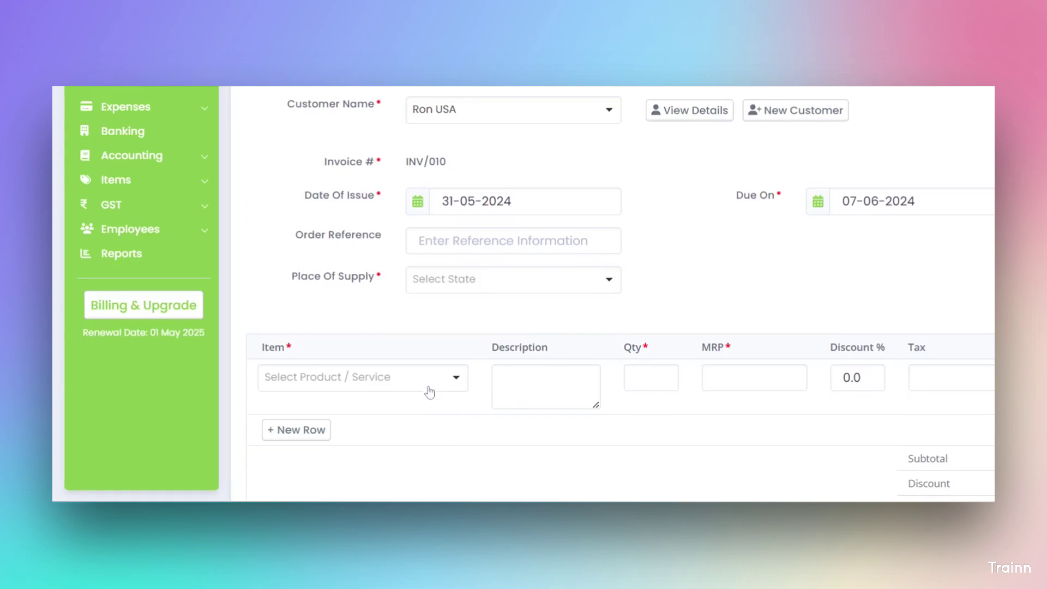
Fill the invoice's first item row with Acer Aspire, quantity 1 and an MRP of 2300
{"action": "left_click", "coordinate": [431, 377]}
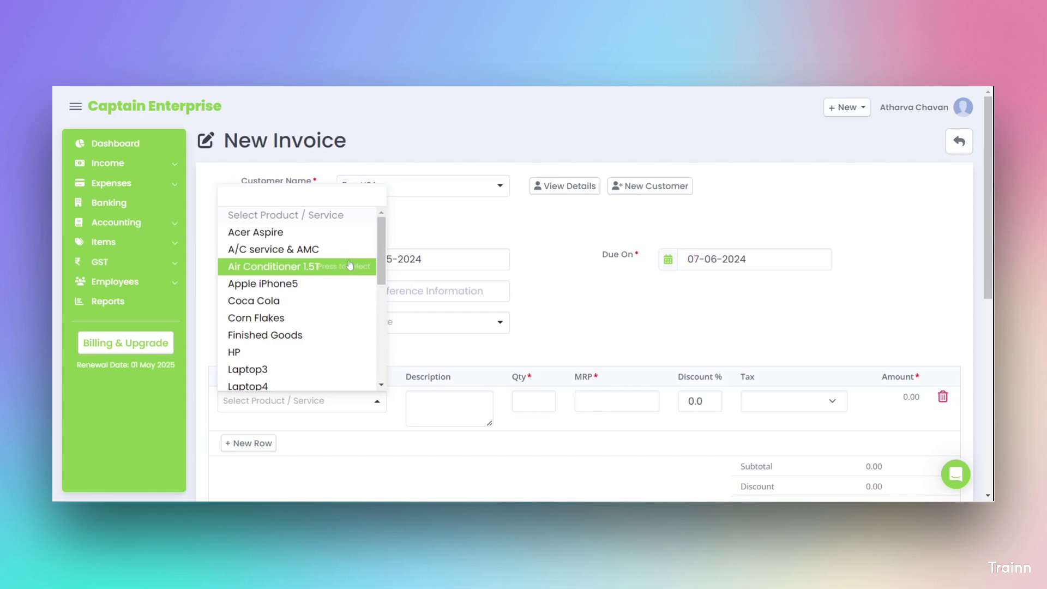
{"action": "left_click", "coordinate": [355, 237]}
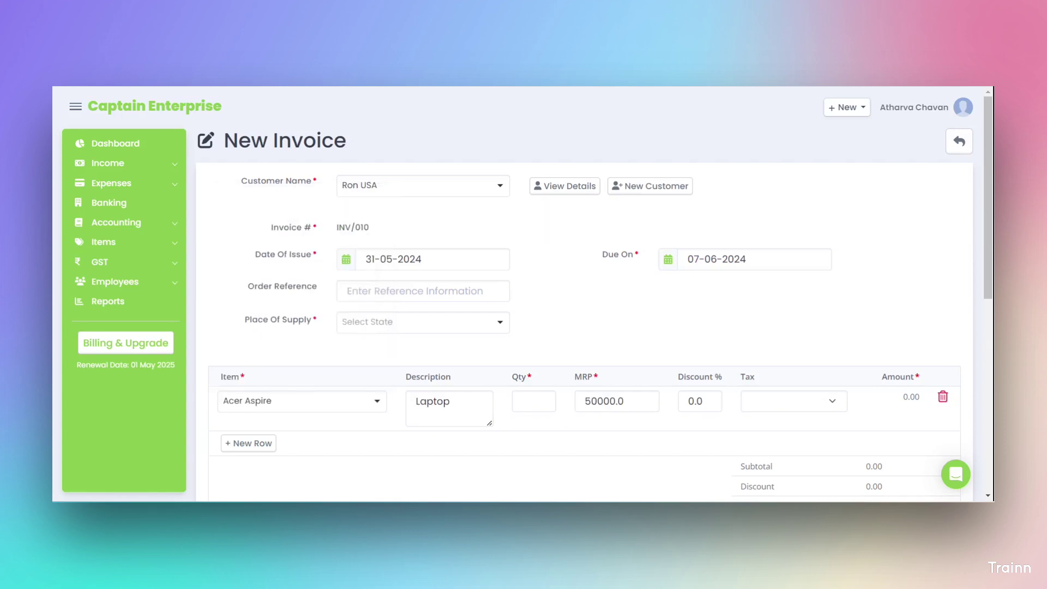
{"action": "left_click", "coordinate": [534, 402]}
{"action": "type", "text": "1"}
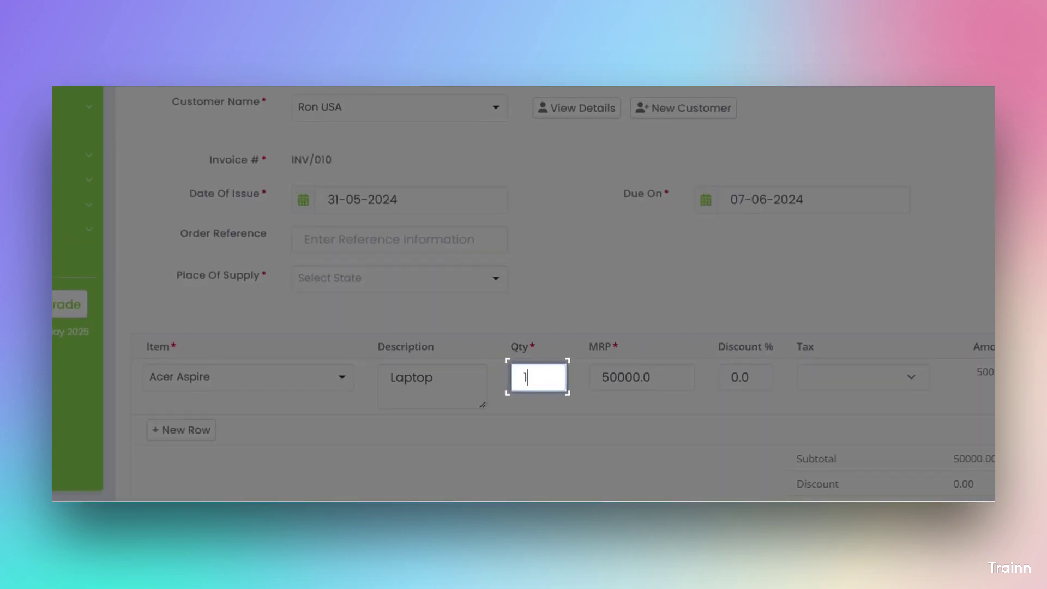
{"action": "left_click", "coordinate": [617, 376]}
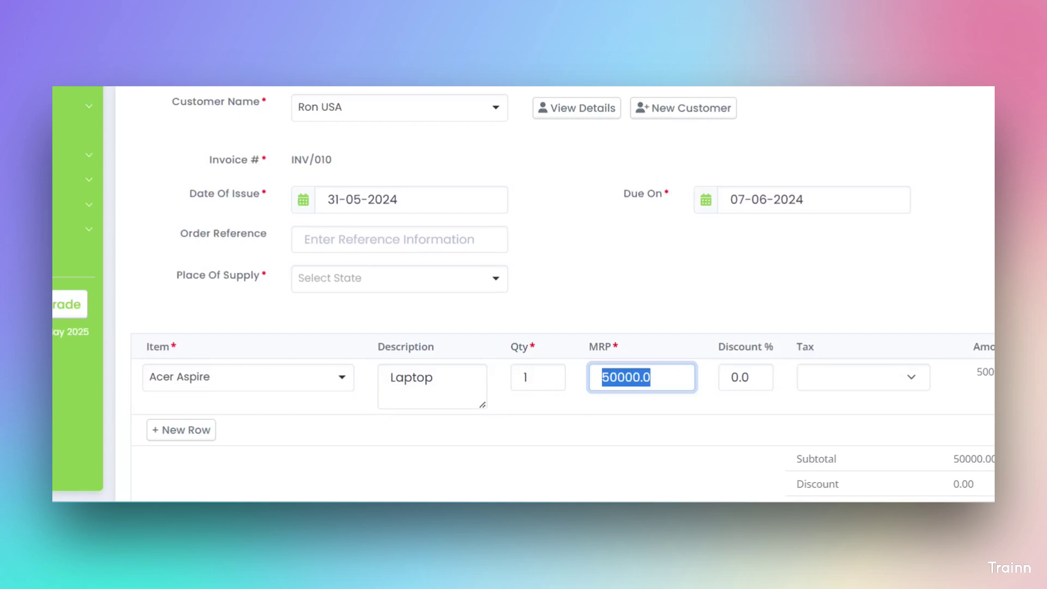
{"action": "type", "text": "2"}
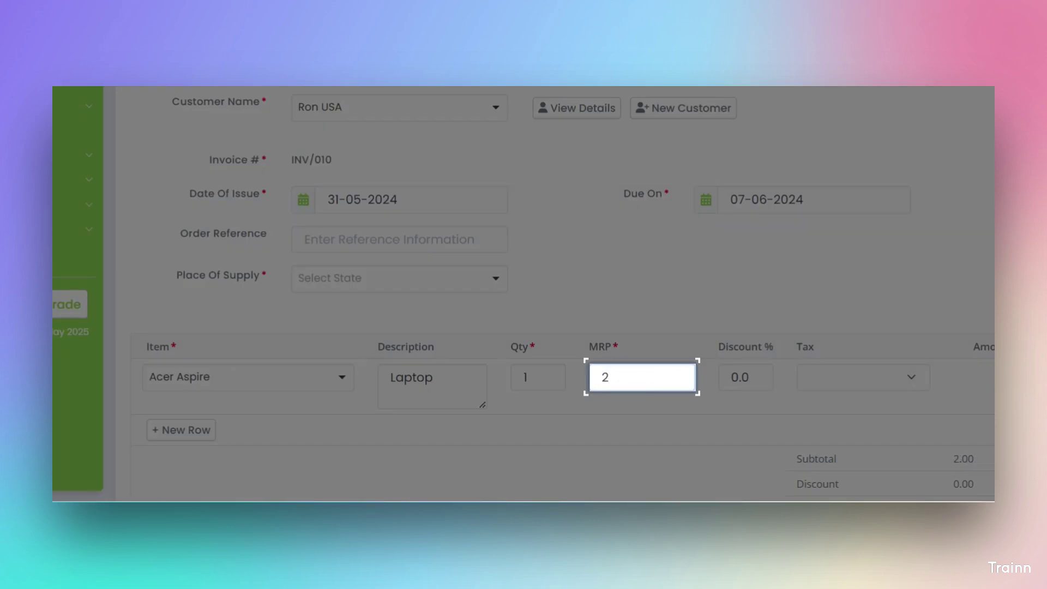
{"action": "type", "text": "300"}
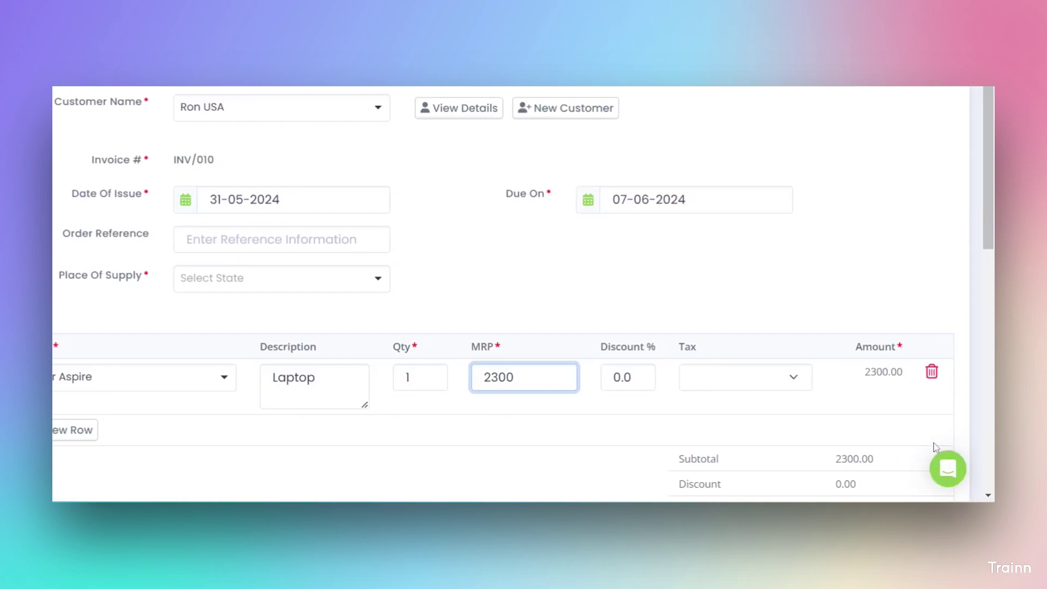
{"action": "left_click", "coordinate": [755, 383]}
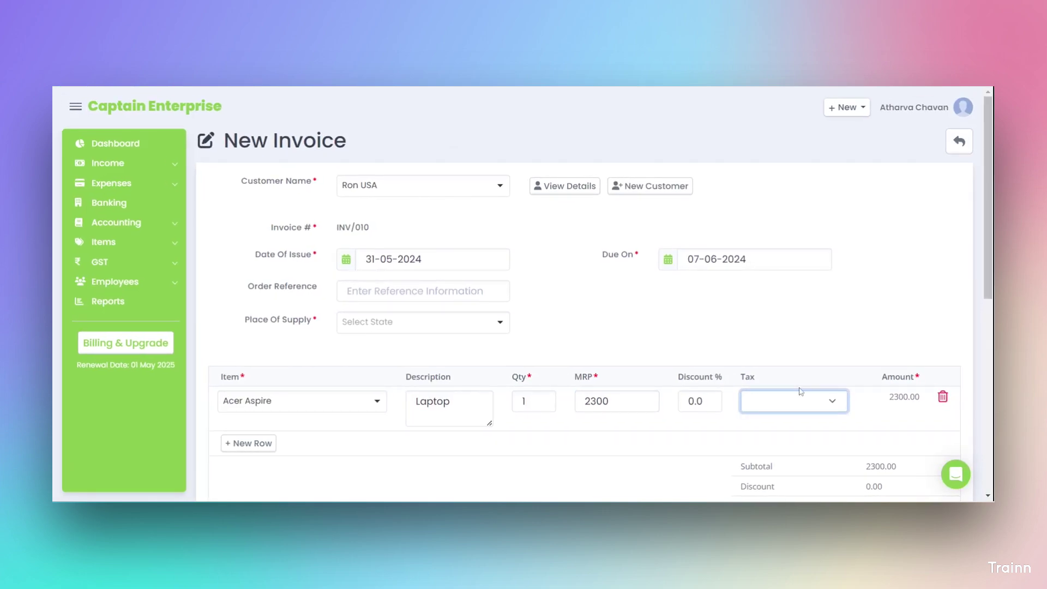
Set the invoice's INR exchange rate to 83.31
{"action": "scroll", "coordinate": [866, 259], "scroll_direction": "down", "scroll_amount": 5}
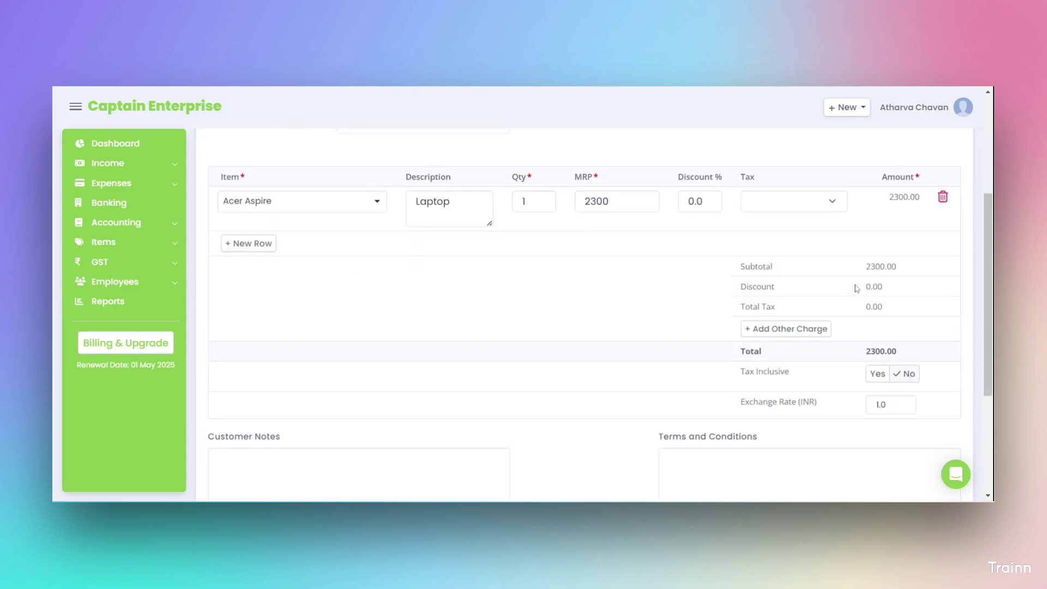
{"action": "left_click", "coordinate": [890, 326]}
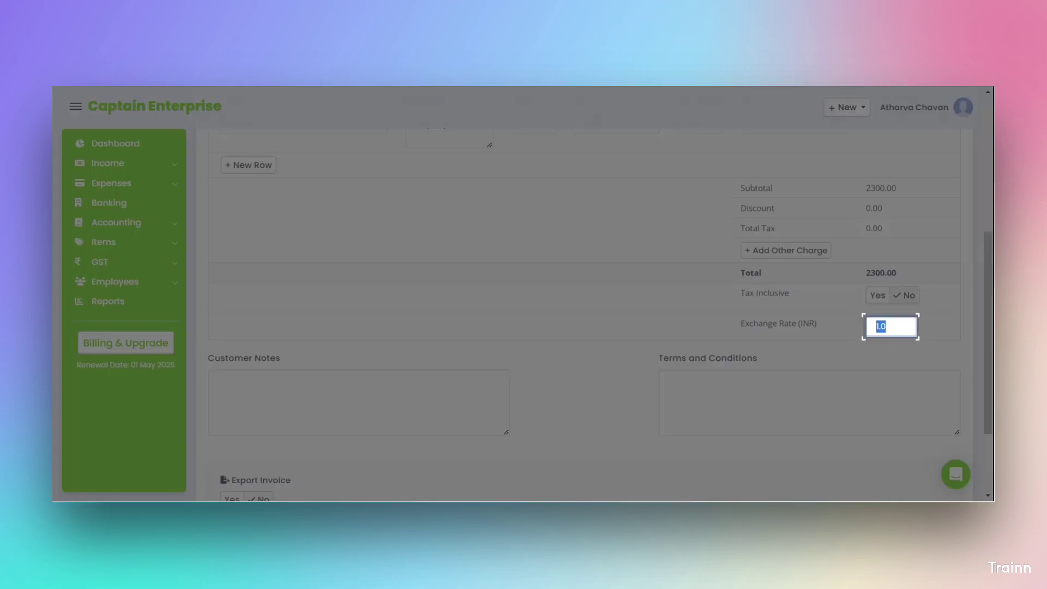
{"action": "type", "text": "83.31"}
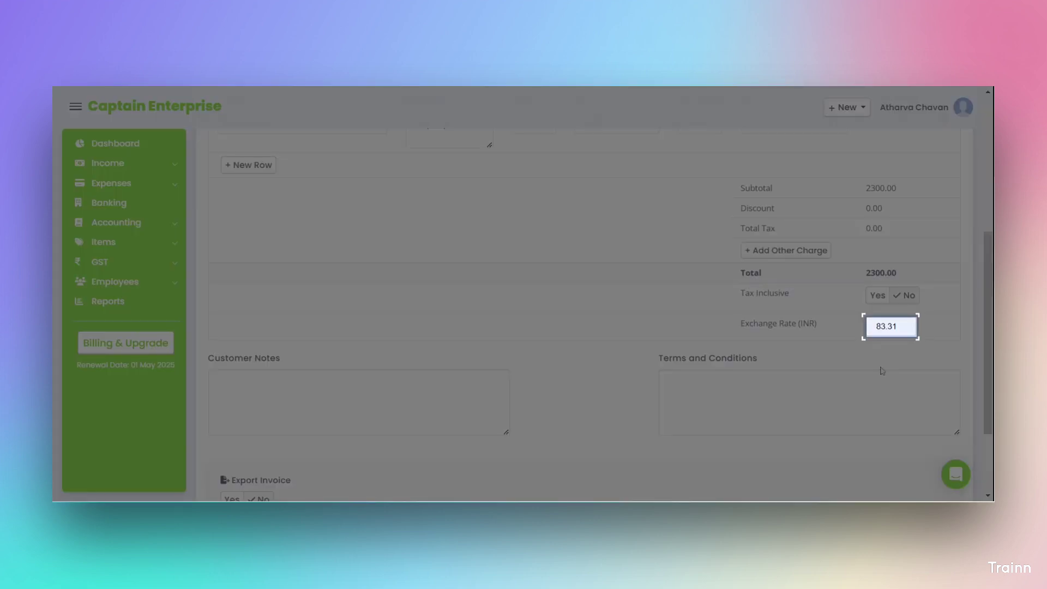
{"action": "scroll", "coordinate": [697, 327], "scroll_direction": "up", "scroll_amount": 5}
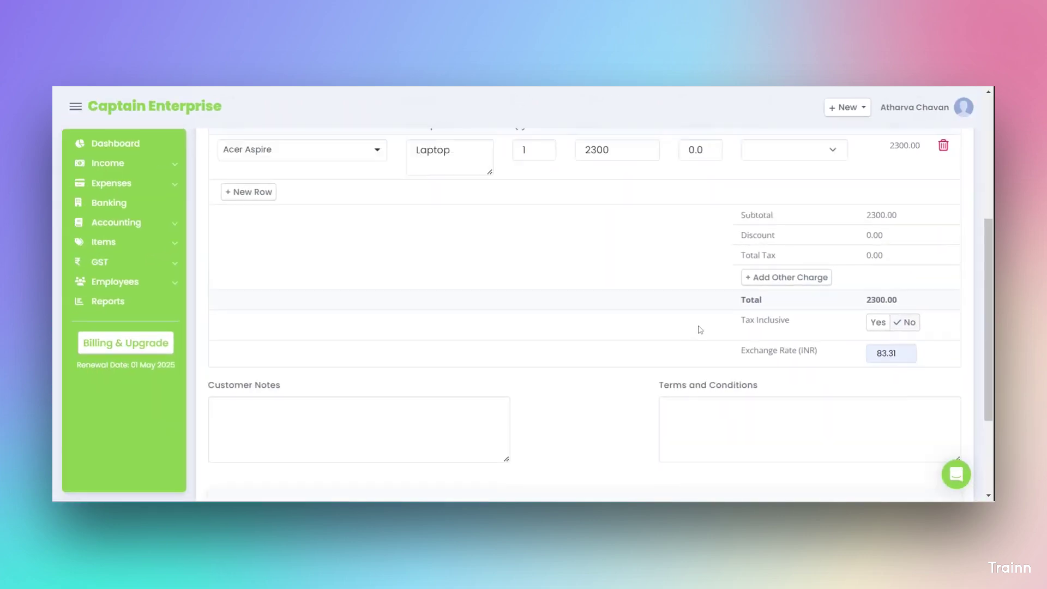
Mark the invoice as an export invoice and save it
{"action": "scroll", "coordinate": [660, 339], "scroll_direction": "down", "scroll_amount": 5}
{"action": "scroll", "coordinate": [660, 338], "scroll_direction": "up", "scroll_amount": 2}
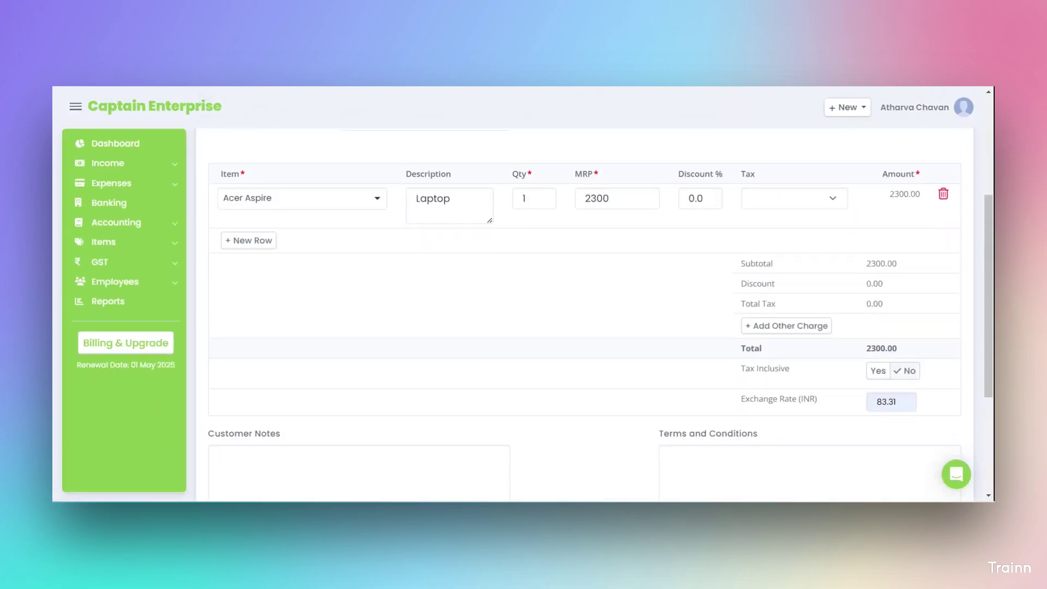
{"action": "scroll", "coordinate": [659, 338], "scroll_direction": "down", "scroll_amount": 4}
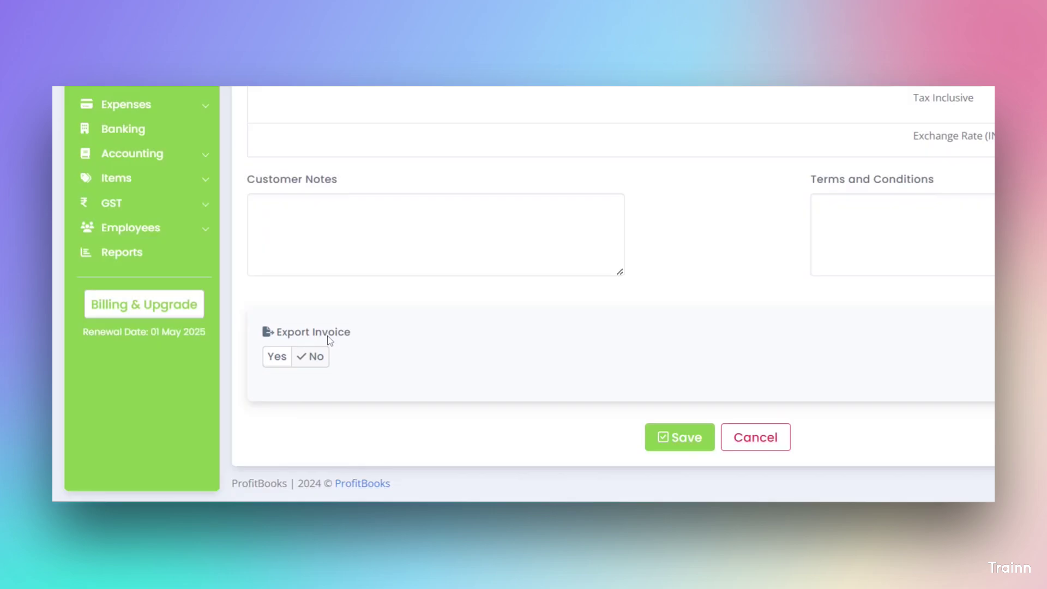
{"action": "left_click_drag", "start_coordinate": [278, 333], "coordinate": [367, 343]}
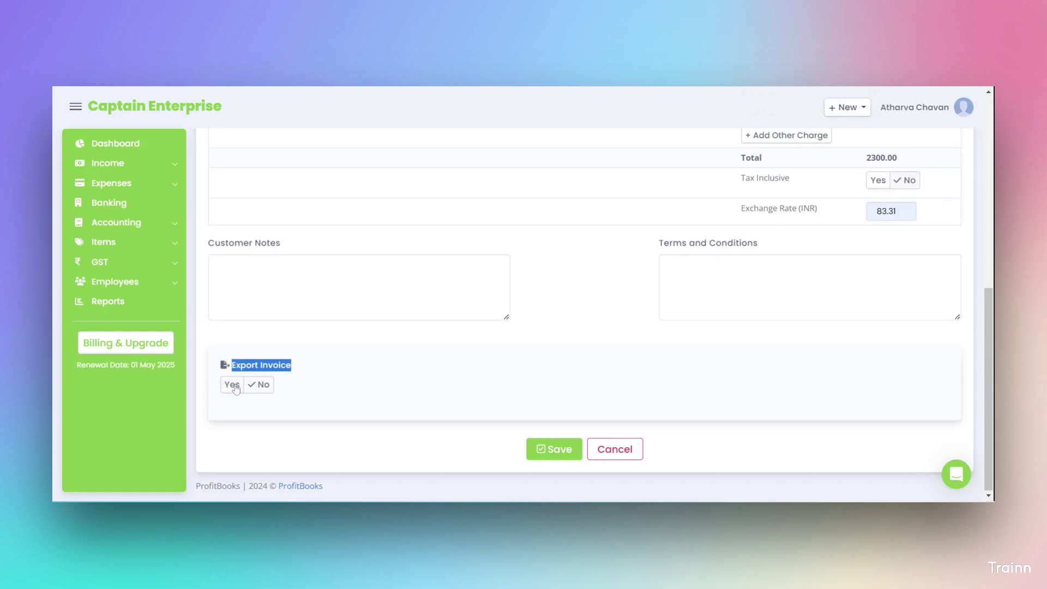
{"action": "left_click", "coordinate": [231, 385]}
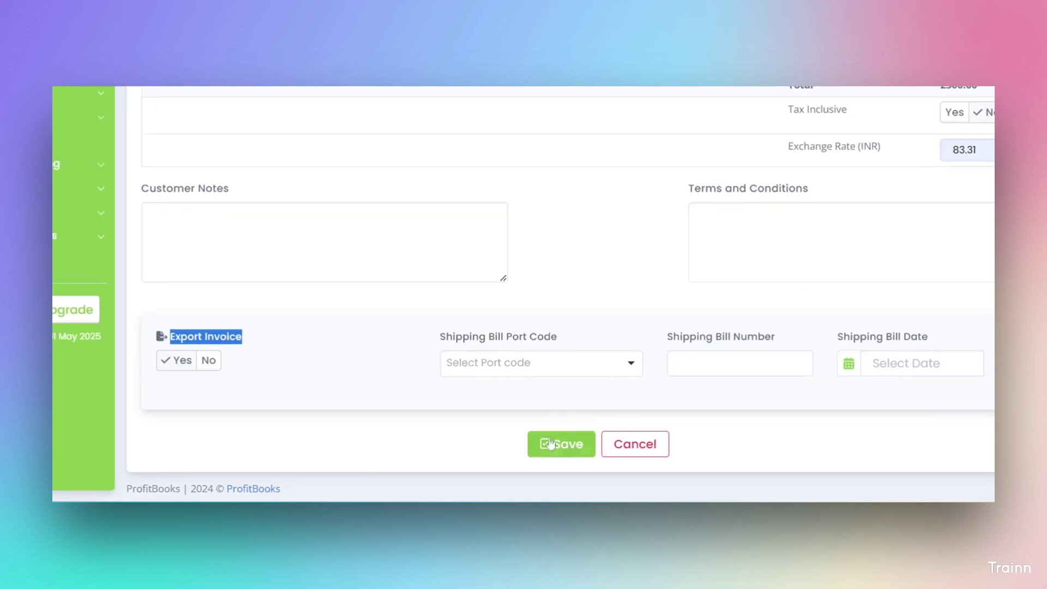
{"action": "left_click", "coordinate": [562, 443]}
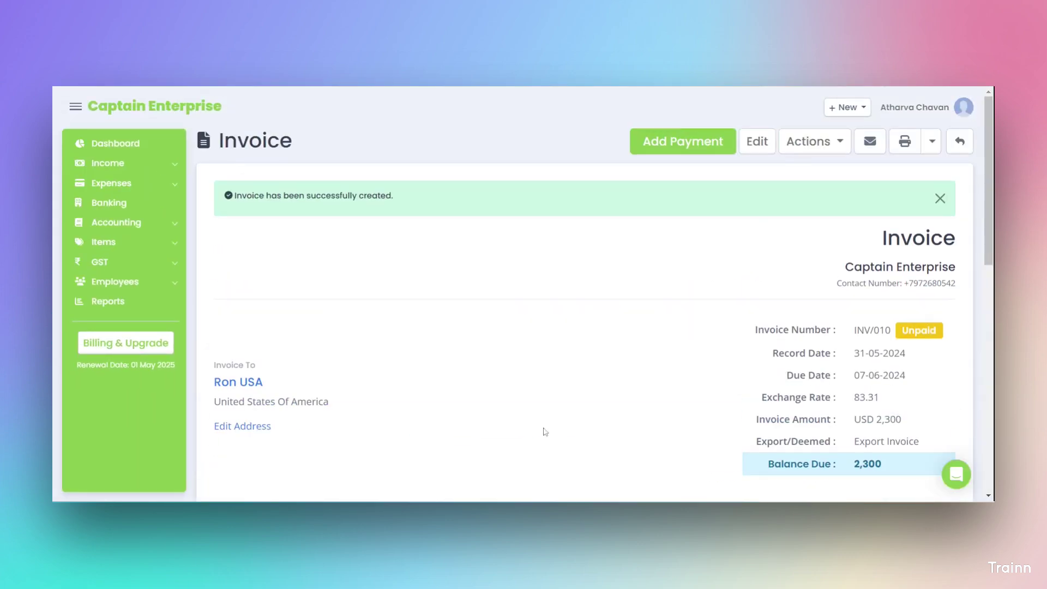
Review the saved invoice's exchange rate, USD invoice amount, item row and totals
{"action": "scroll", "coordinate": [494, 333], "scroll_direction": "down", "scroll_amount": 3}
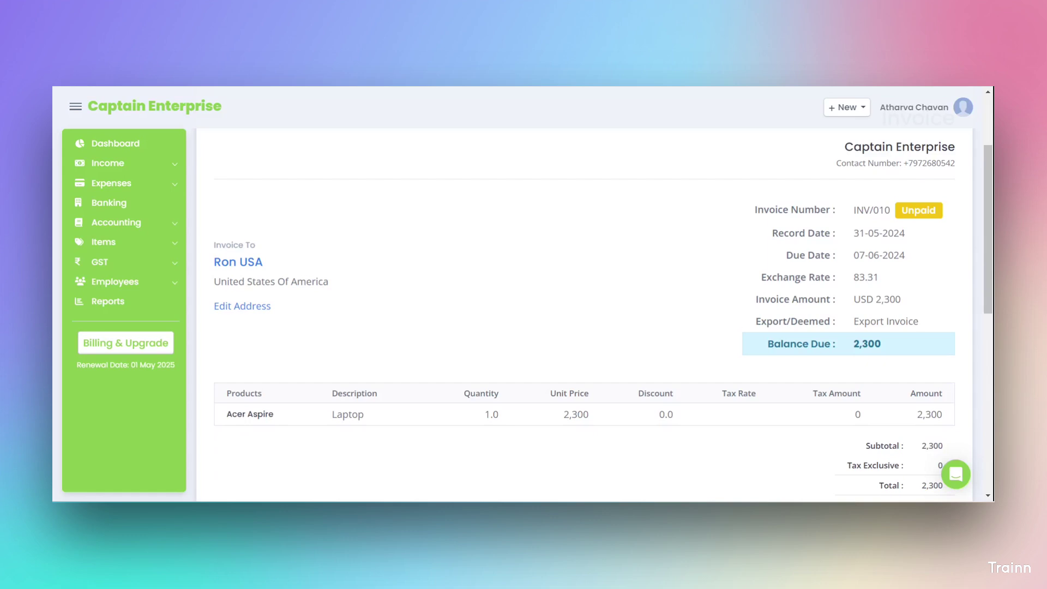
{"action": "left_click_drag", "start_coordinate": [761, 278], "coordinate": [899, 282]}
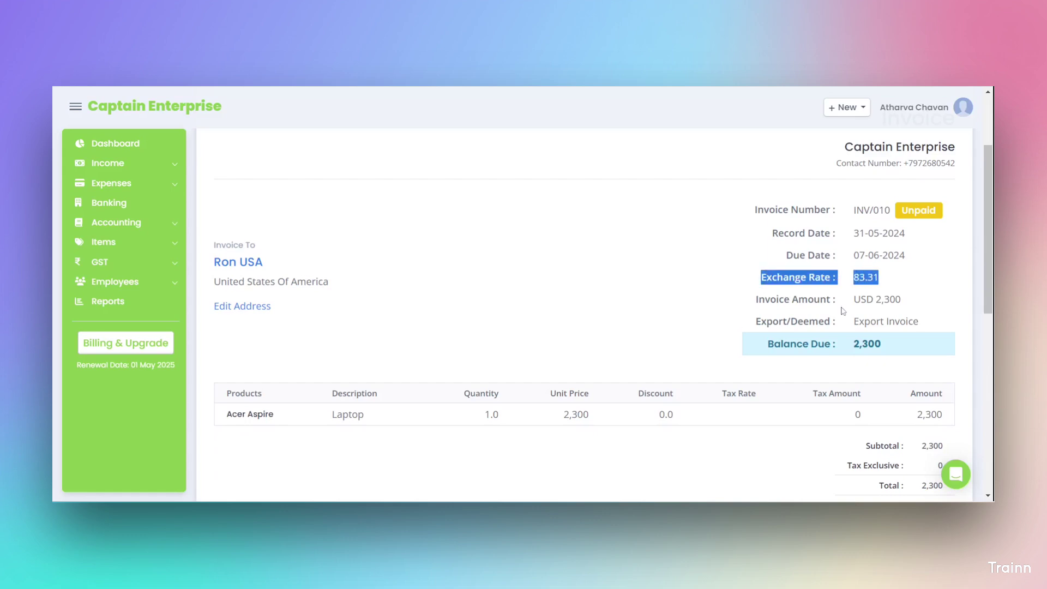
{"action": "left_click_drag", "start_coordinate": [753, 301], "coordinate": [919, 307]}
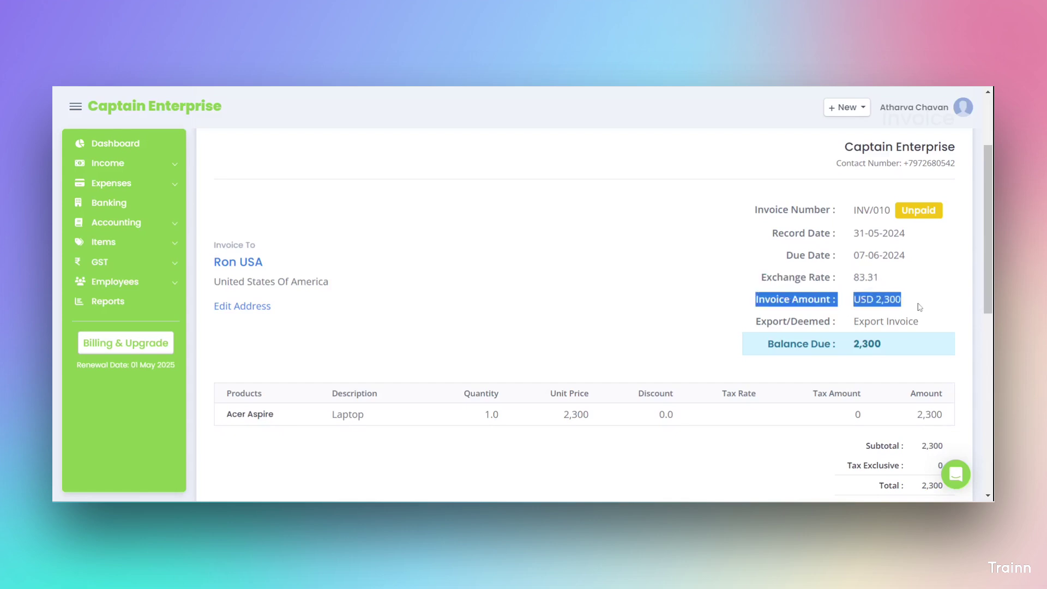
{"action": "left_click", "coordinate": [691, 274]}
{"action": "scroll", "coordinate": [690, 274], "scroll_direction": "down", "scroll_amount": 5}
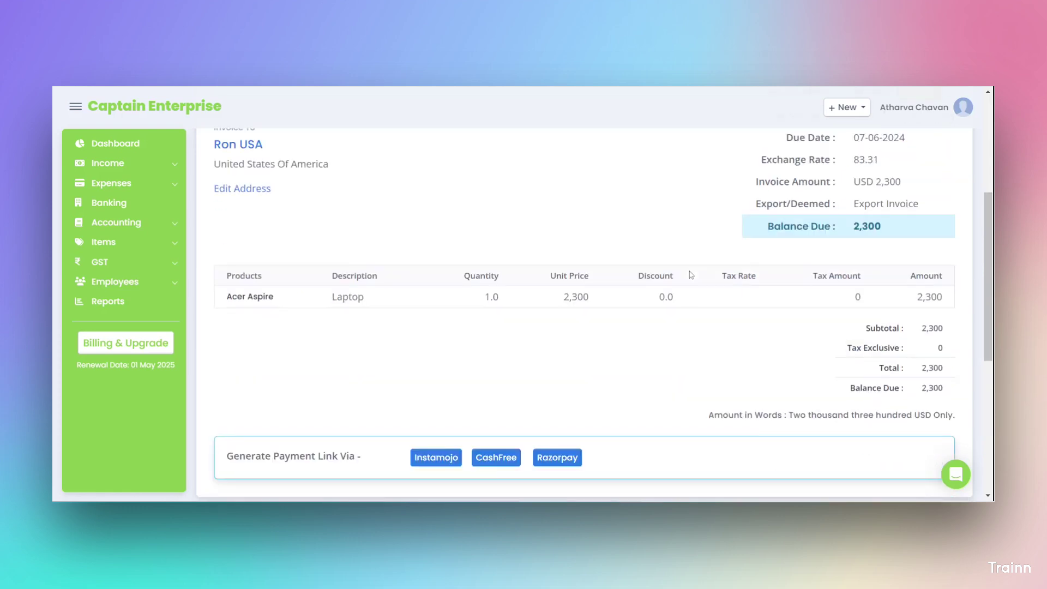
{"action": "scroll", "coordinate": [690, 274], "scroll_direction": "up", "scroll_amount": 7}
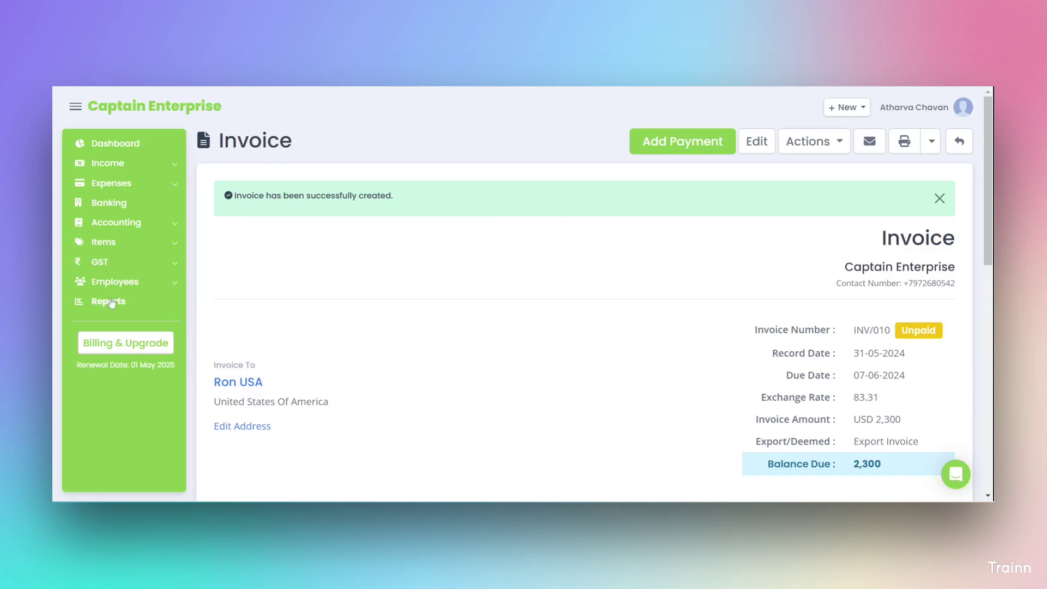
Open the reports overview and locate the Gain or Loss Report in the Gain Or Loss Reports group
{"action": "left_click", "coordinate": [111, 303]}
{"action": "scroll", "coordinate": [533, 307], "scroll_direction": "down", "scroll_amount": 6}
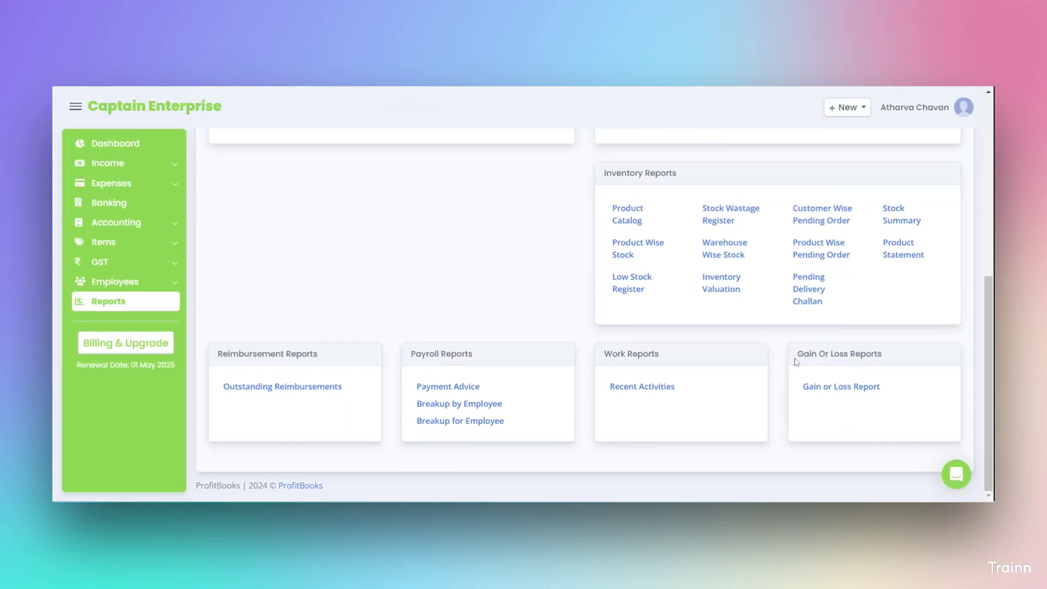
{"action": "left_click_drag", "start_coordinate": [749, 318], "coordinate": [862, 322]}
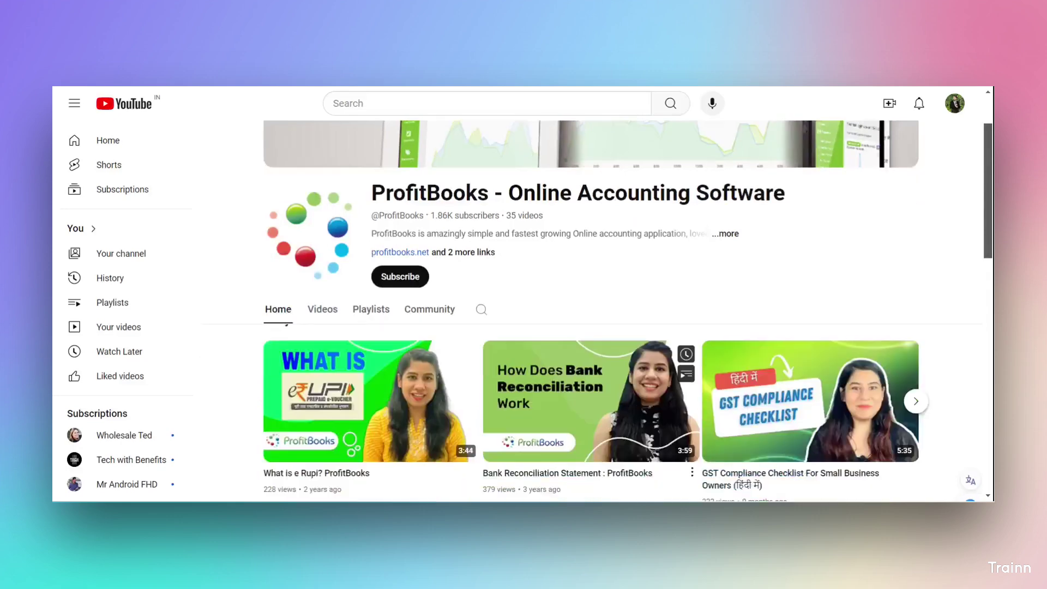
On the ProfitBooks YouTube channel, subscribe and set its notifications to All
{"action": "scroll", "coordinate": [627, 327], "scroll_direction": "down", "scroll_amount": 10}
{"action": "scroll", "coordinate": [627, 327], "scroll_direction": "up", "scroll_amount": 7}
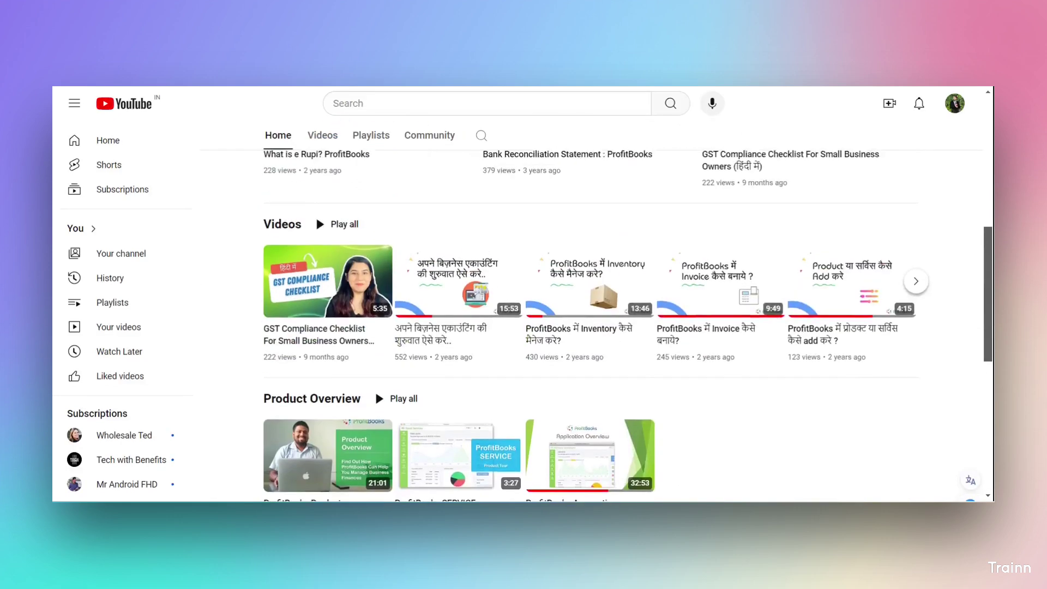
{"action": "scroll", "coordinate": [408, 327], "scroll_direction": "up", "scroll_amount": 5}
{"action": "left_click", "coordinate": [408, 330]}
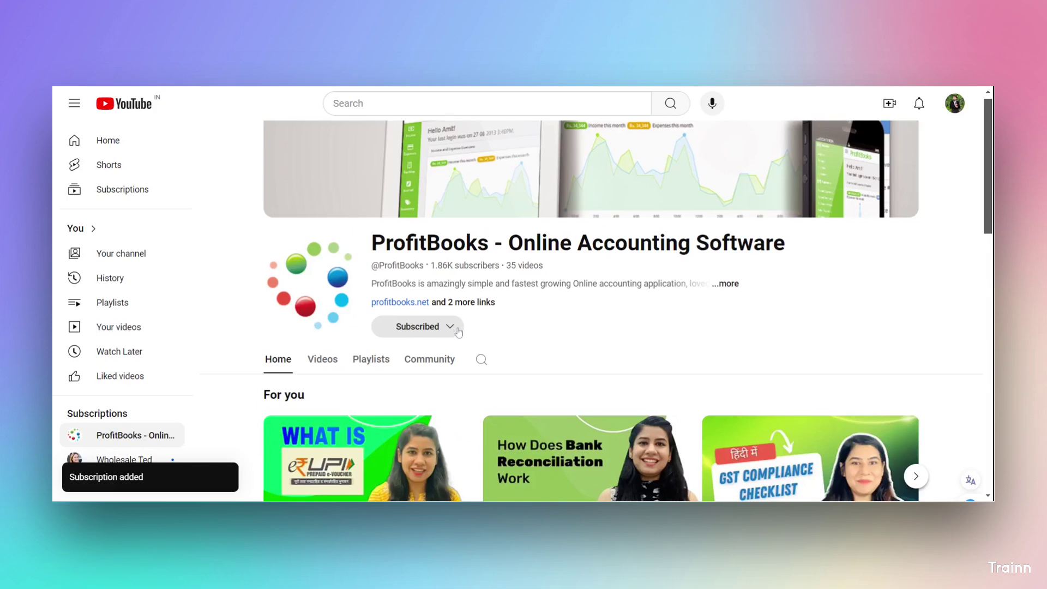
{"action": "left_click", "coordinate": [448, 334]}
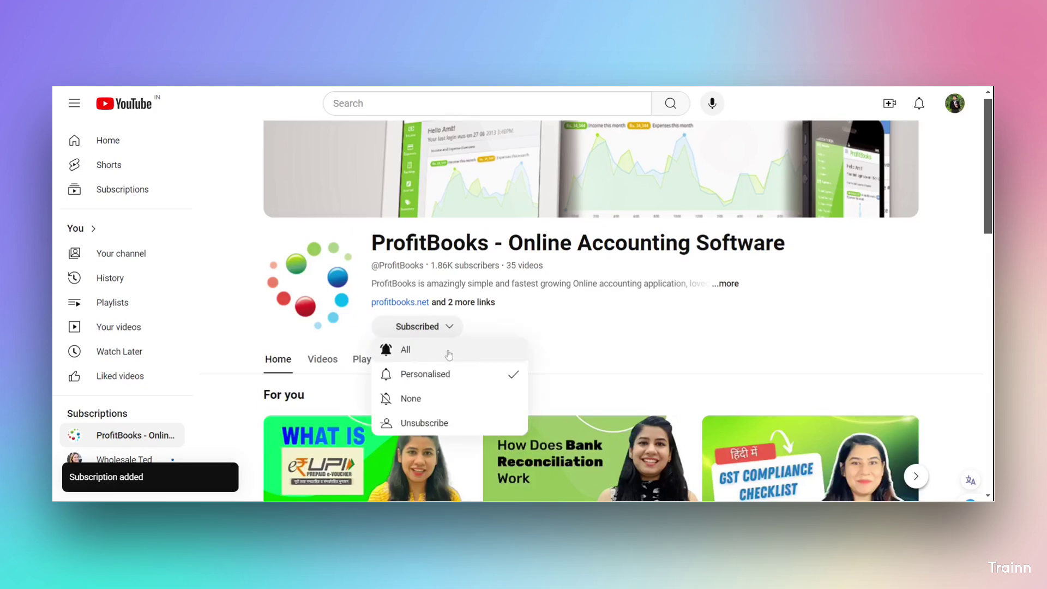
{"action": "left_click", "coordinate": [449, 352]}
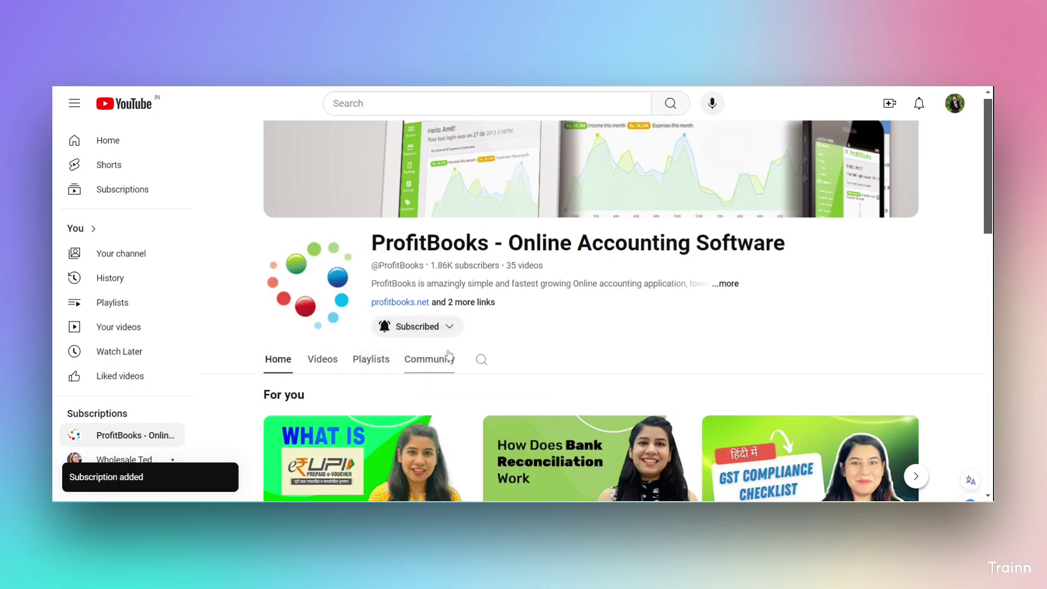